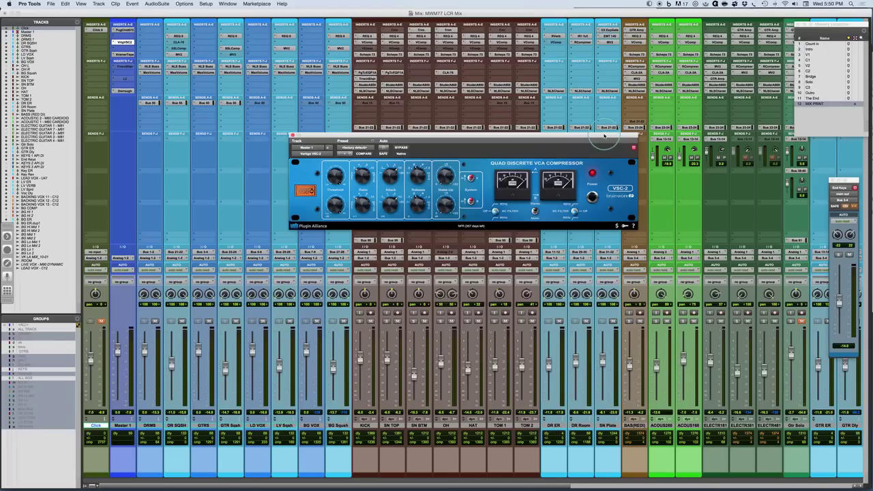
Shift the VSC-2 window slightly left and turn its Ratio knob to a new mix-bus setting
left_click_drag(605, 135, 601, 134)
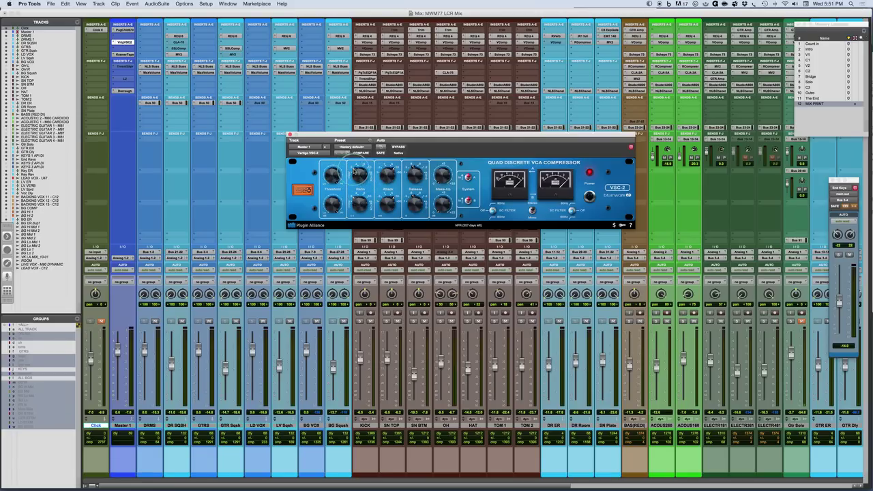
left_click_drag(353, 172, 369, 173)
left_click_drag(355, 179, 349, 176)
left_click_drag(350, 176, 352, 175)
Turn the VSC-2 Attack knob to a new attack time, then fine-tune it
left_click_drag(377, 191, 383, 175)
left_click_drag(383, 176, 411, 176)
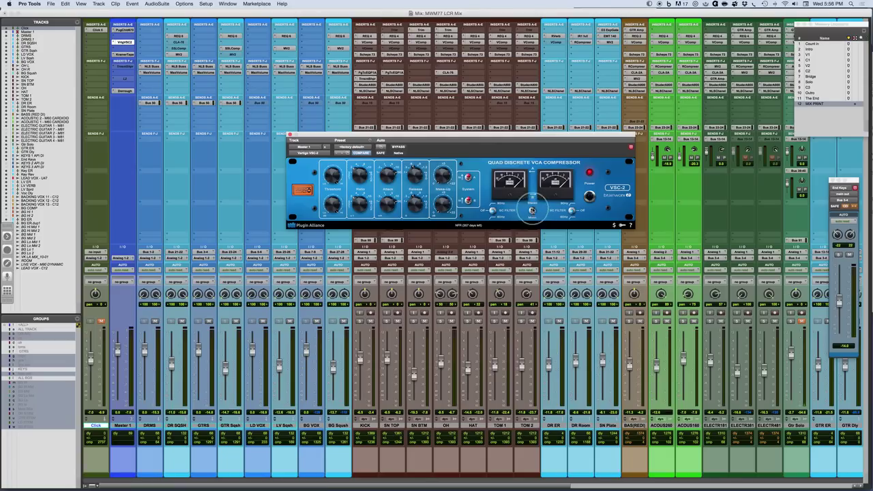
Flip the VSC-2 between stereo and mono four times, then toggle the SC Filter
left_click(532, 210)
left_click(533, 211)
left_click(533, 212)
left_click(533, 212)
left_click(491, 210)
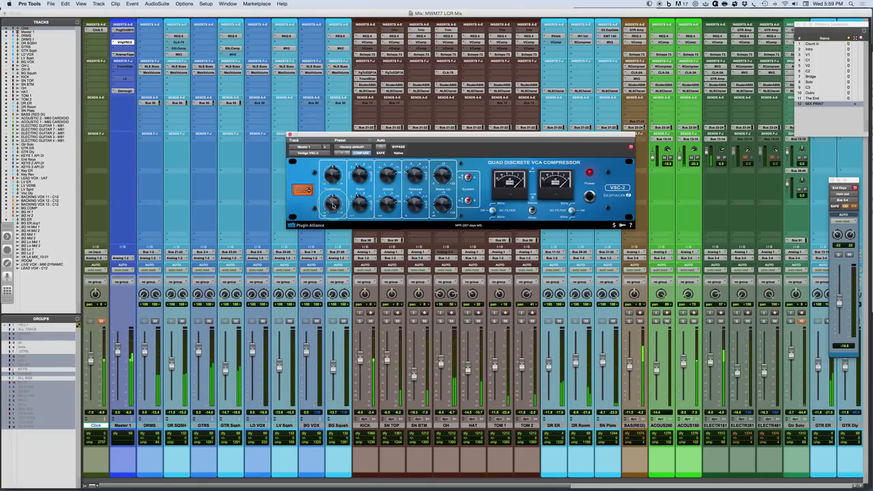
left_click(397, 148)
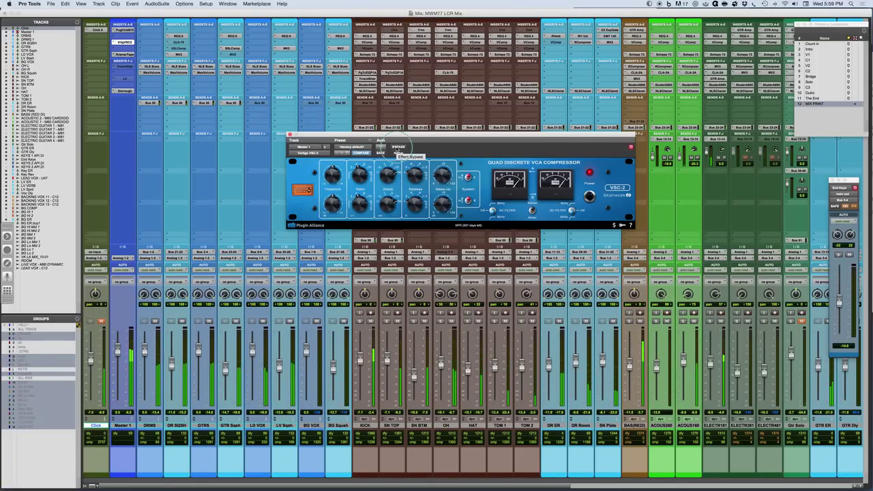
left_click(397, 148)
left_click(398, 147)
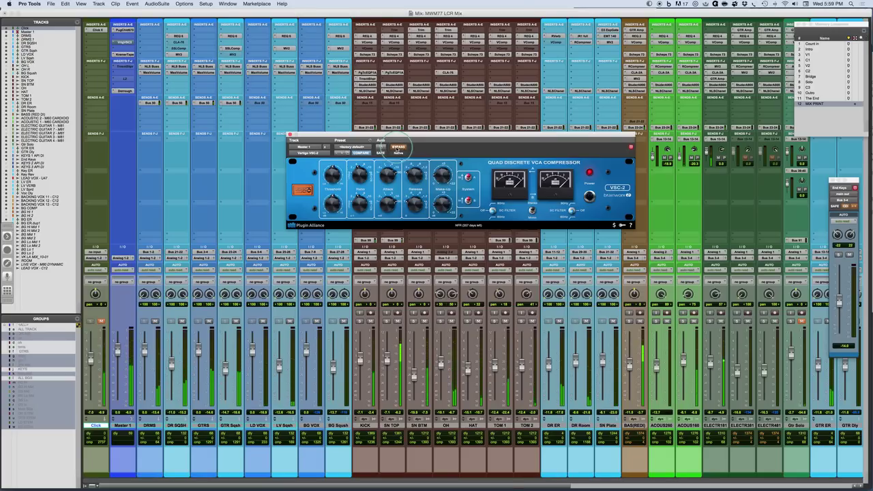
left_click(398, 148)
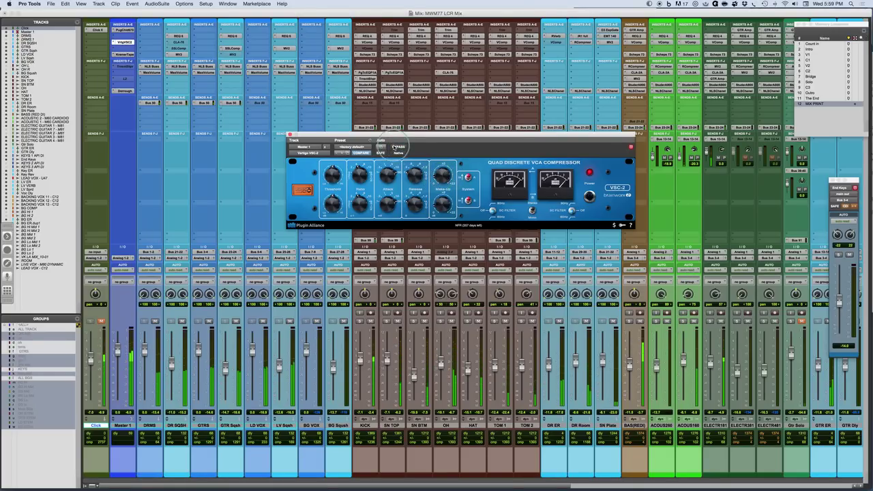
left_click(397, 147)
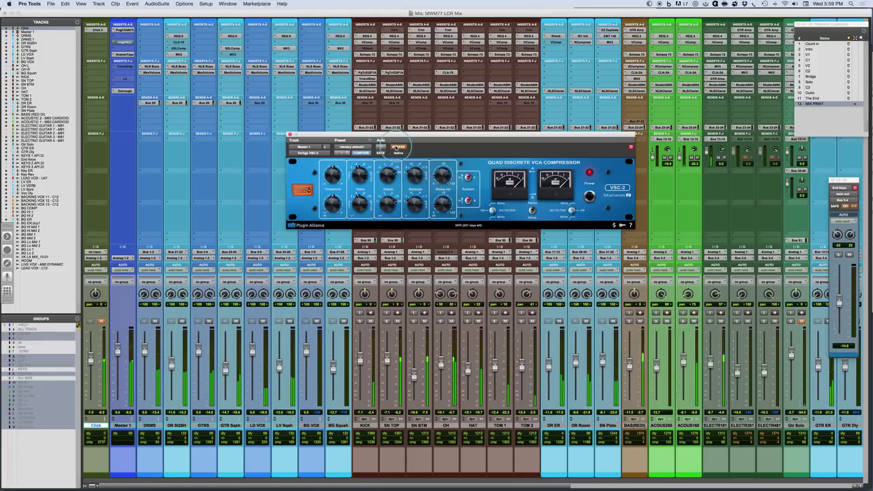
left_click(397, 147)
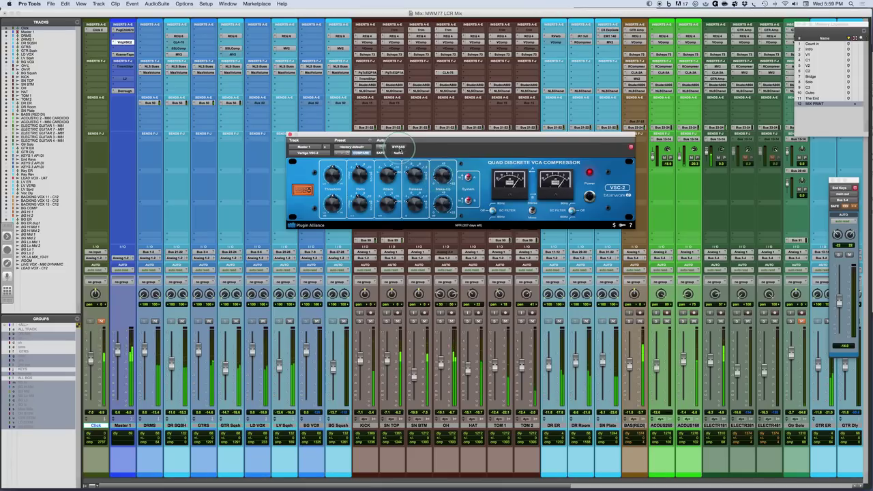
left_click(397, 148)
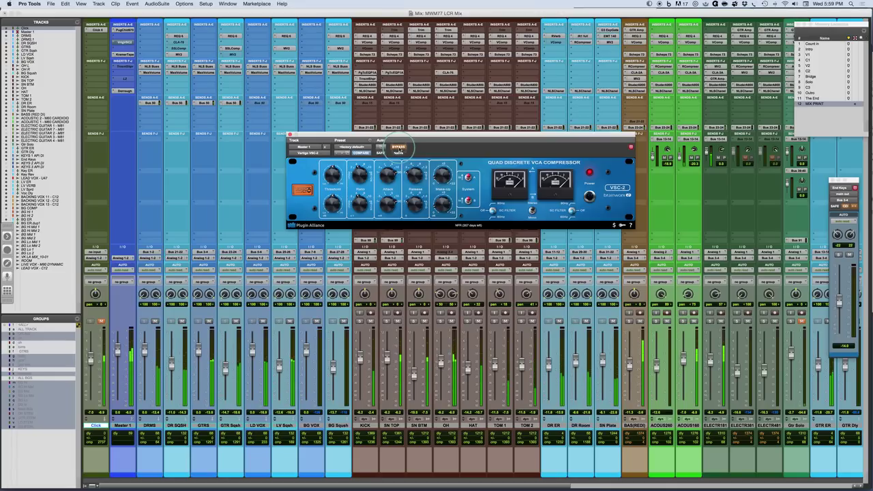
left_click(399, 148)
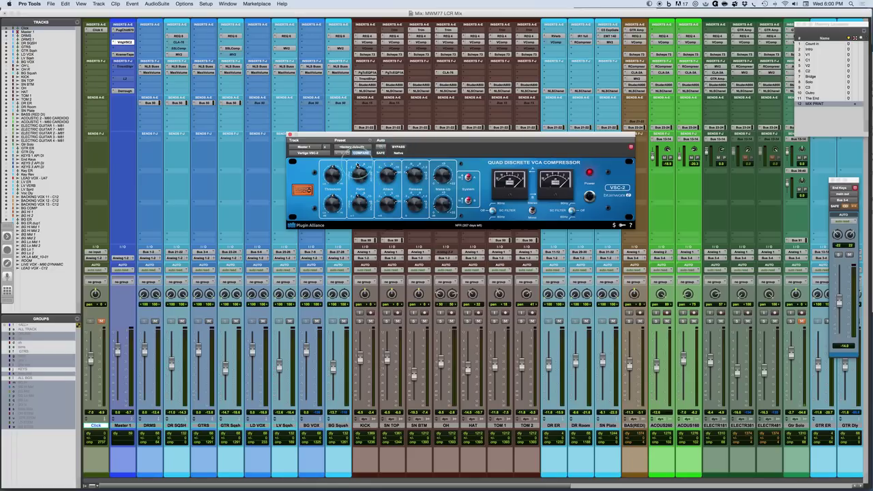
Turn the VSC-2 Ratio knob on the master bus to a different ratio
left_click_drag(360, 176, 355, 189)
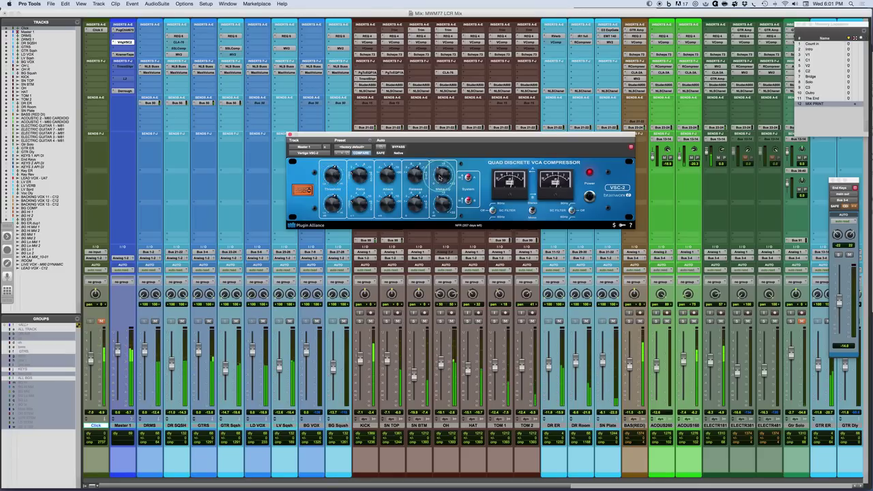
Toggle the VSC-2 bypass on and off four times, ending with the compressor engaged
left_click(398, 147)
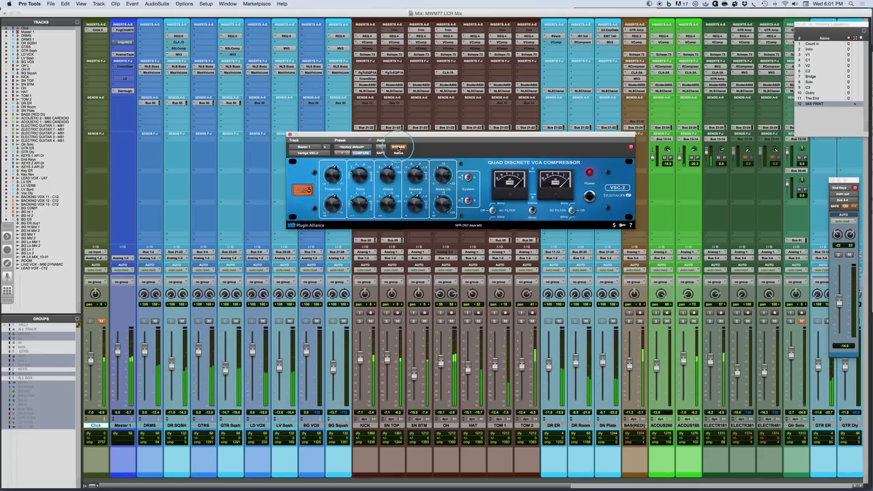
left_click(399, 147)
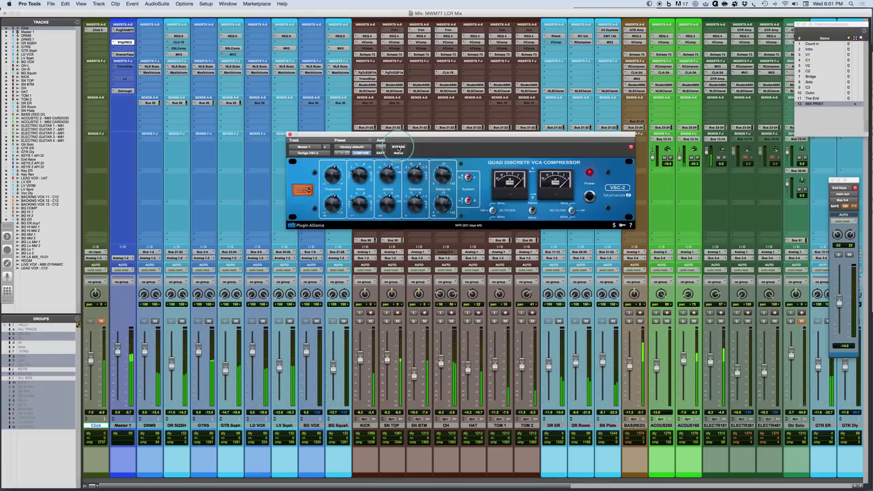
left_click(399, 147)
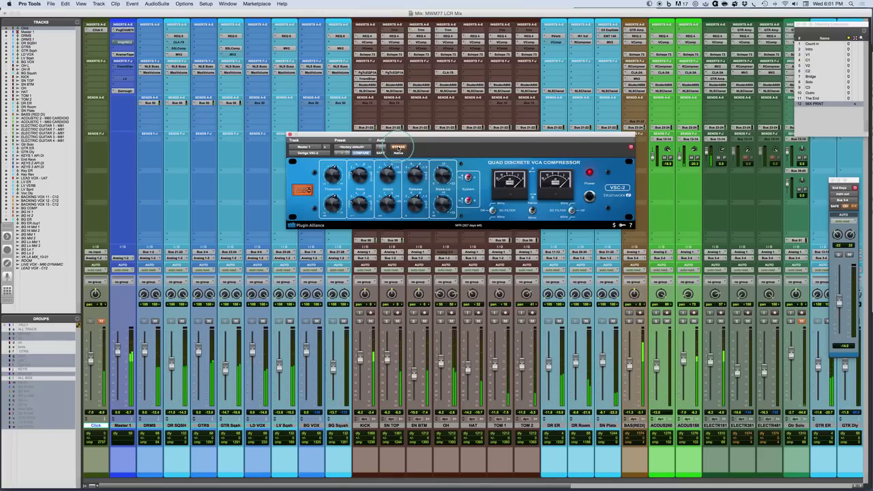
left_click(398, 148)
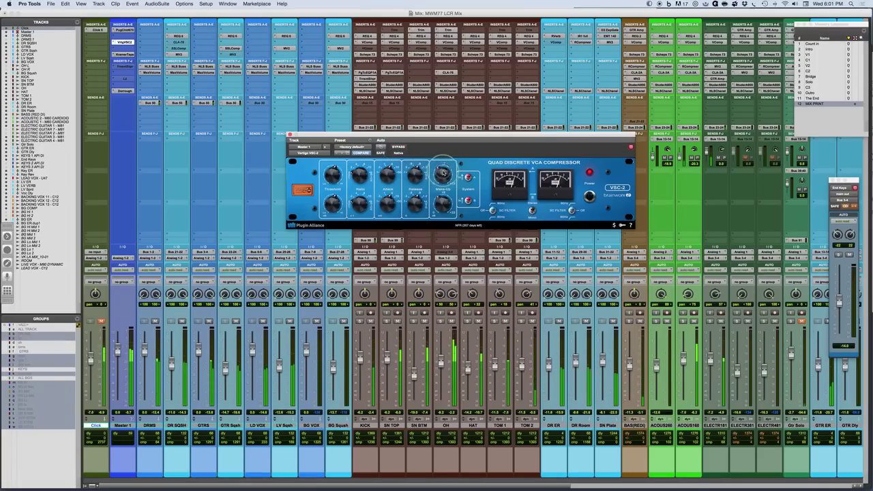
left_click(398, 148)
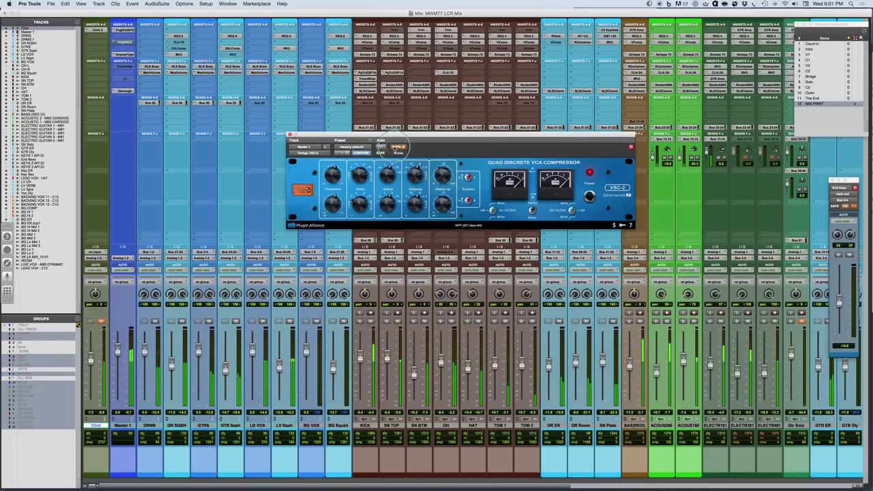
left_click(396, 148)
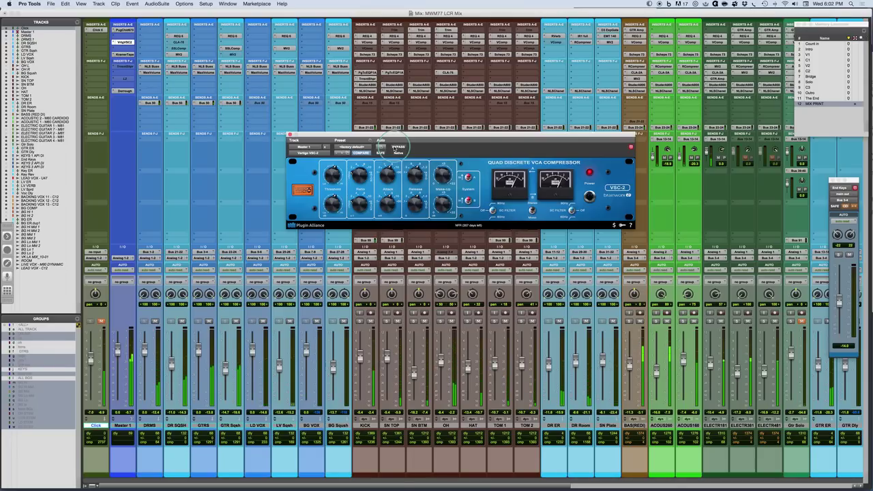
left_click(397, 147)
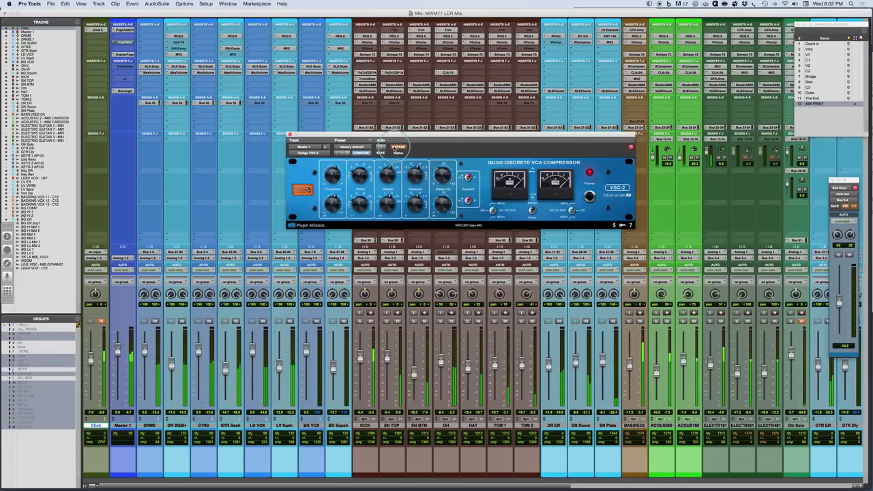
left_click(396, 147)
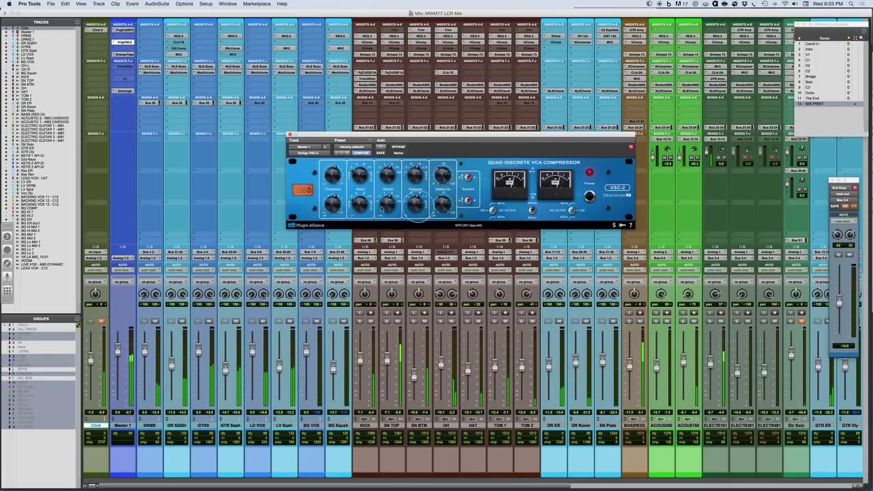
left_click(491, 209)
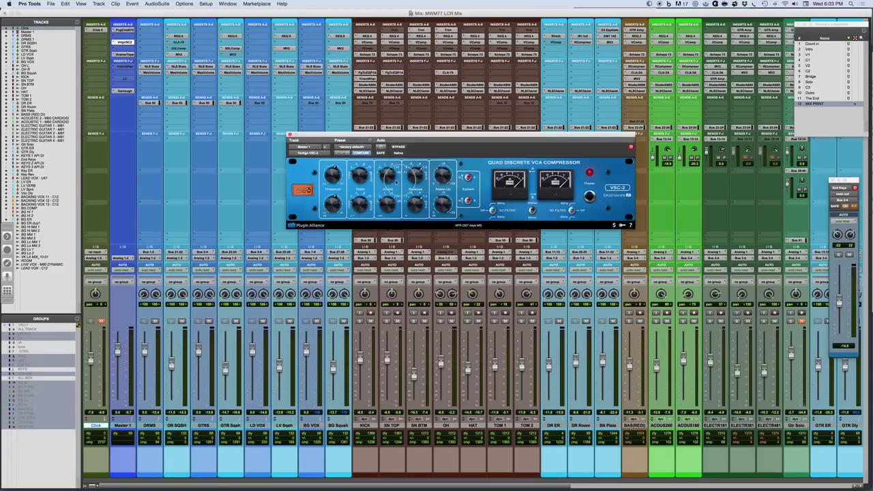
Nudge the VSC-2 Ratio knob, then turn the Threshold knob to a new level
left_click_drag(355, 173, 357, 175)
left_click_drag(334, 180, 328, 169)
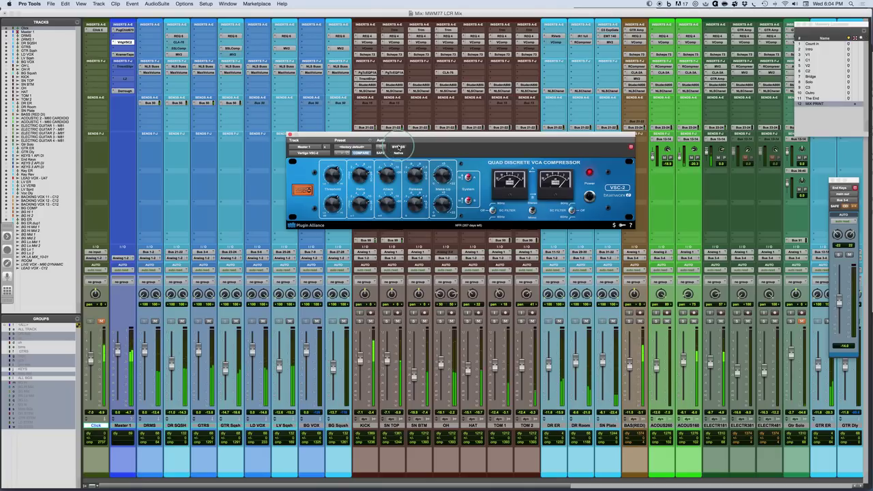
A/B the new VSC-2 setting against the dry mix with several bypass toggles
left_click(399, 147)
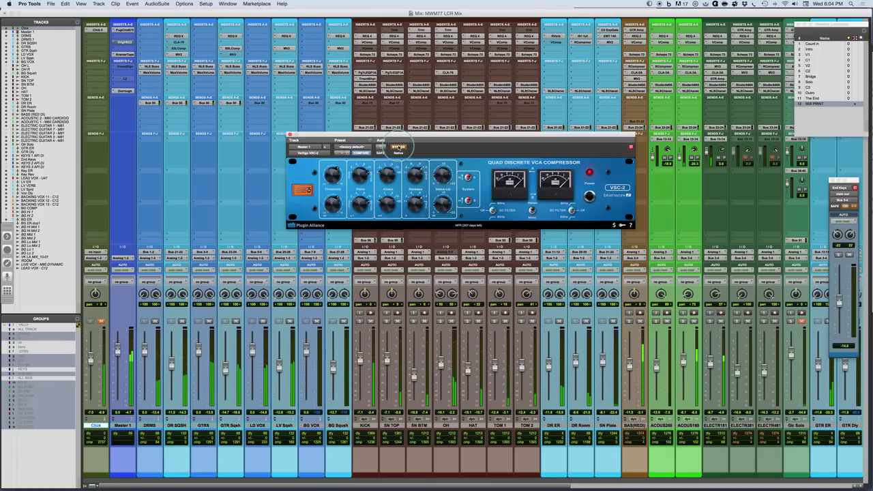
left_click(398, 147)
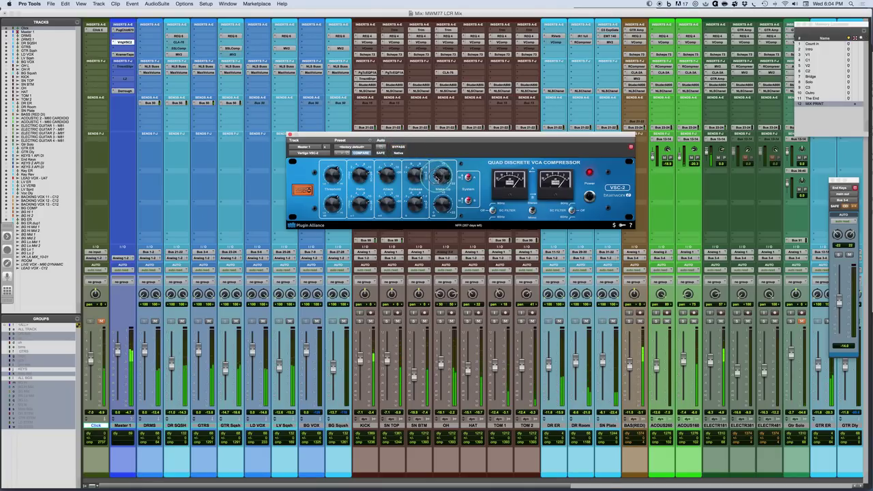
left_click(436, 179)
left_click(398, 147)
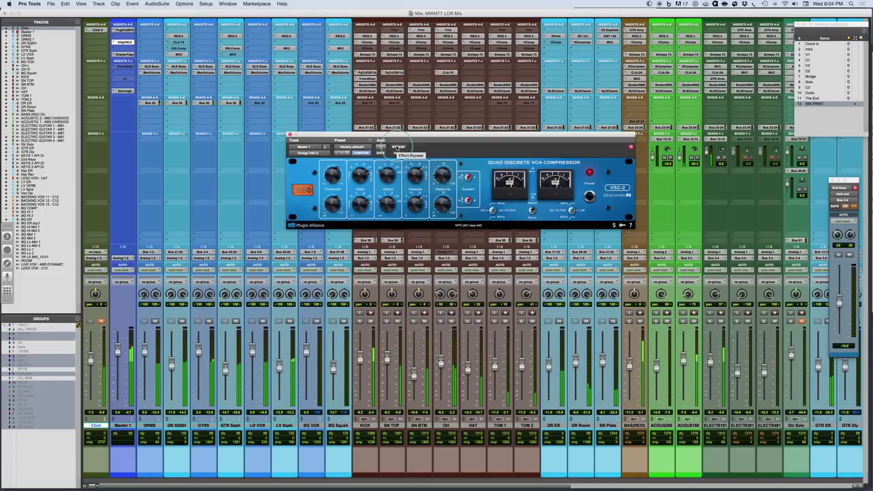
left_click(398, 147)
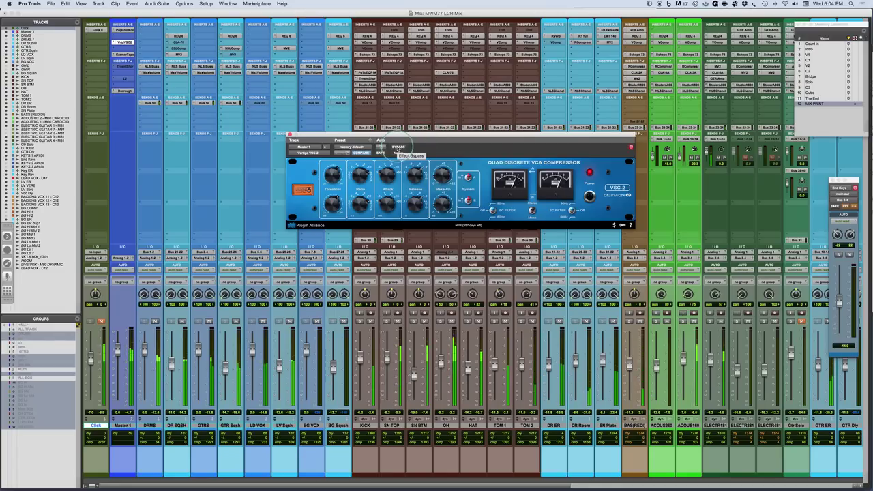
left_click(398, 147)
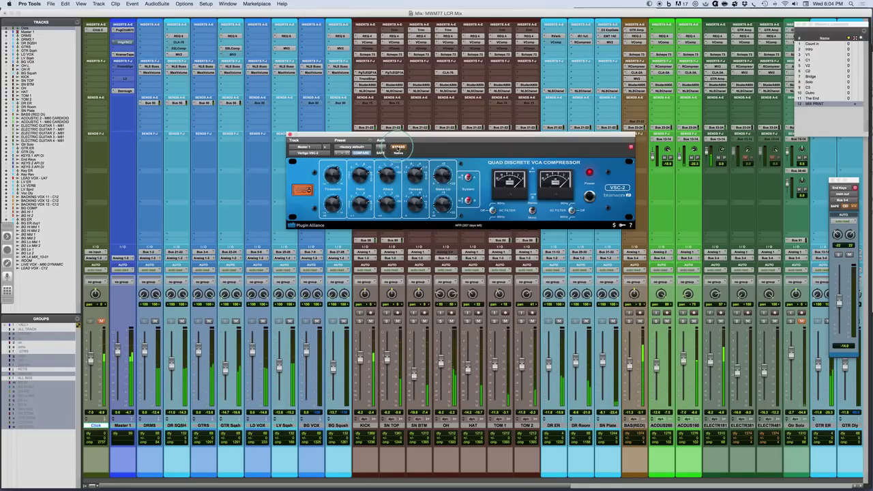
left_click(397, 148)
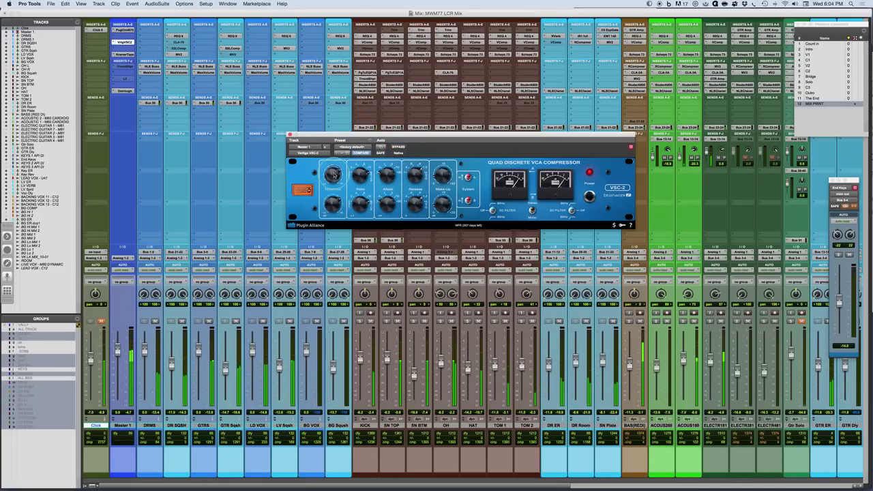
left_click(397, 147)
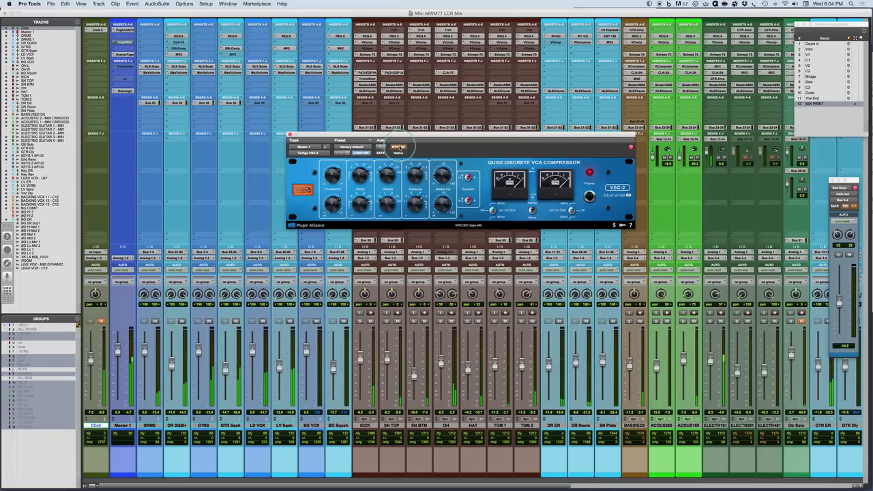
left_click(398, 147)
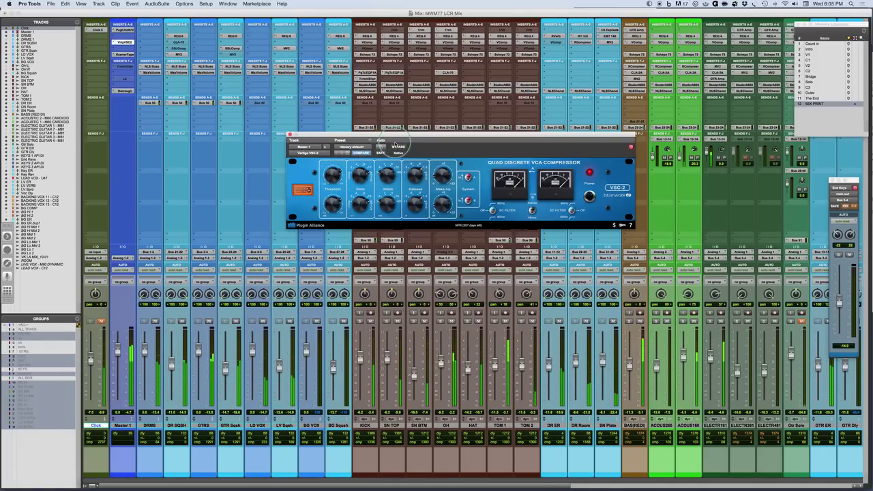
left_click(398, 147)
left_click(398, 148)
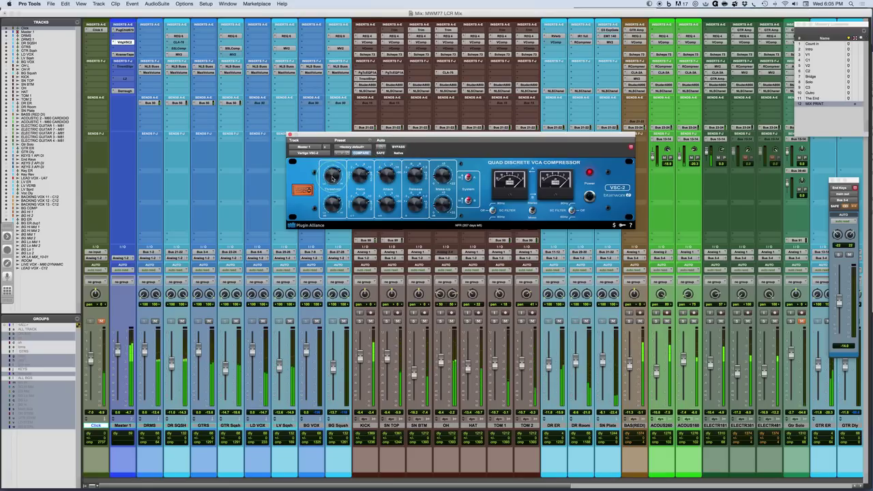
Continue the bypass comparisons, leaving the VSC-2 compressor active on the master bus
left_click(408, 151)
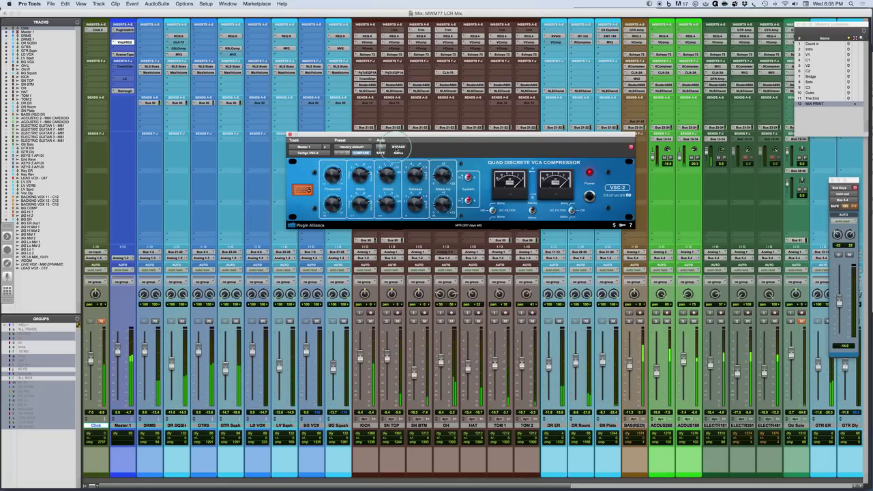
left_click(396, 148)
left_click(396, 148)
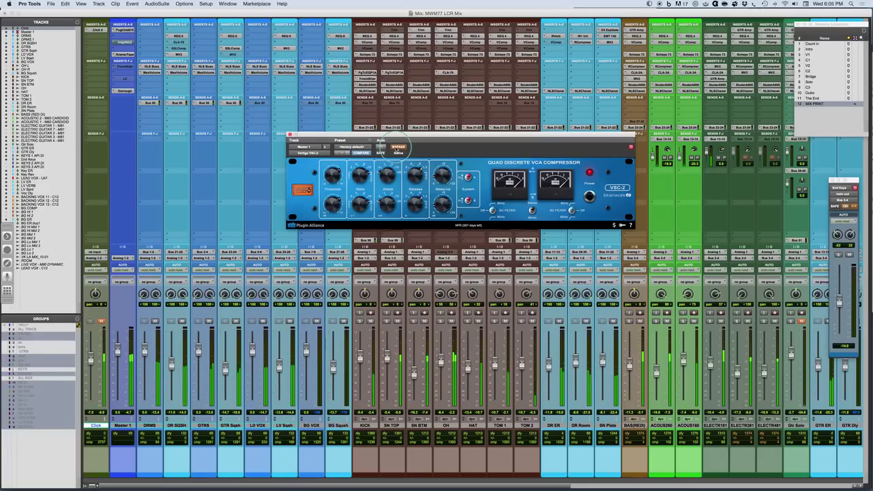
left_click(396, 148)
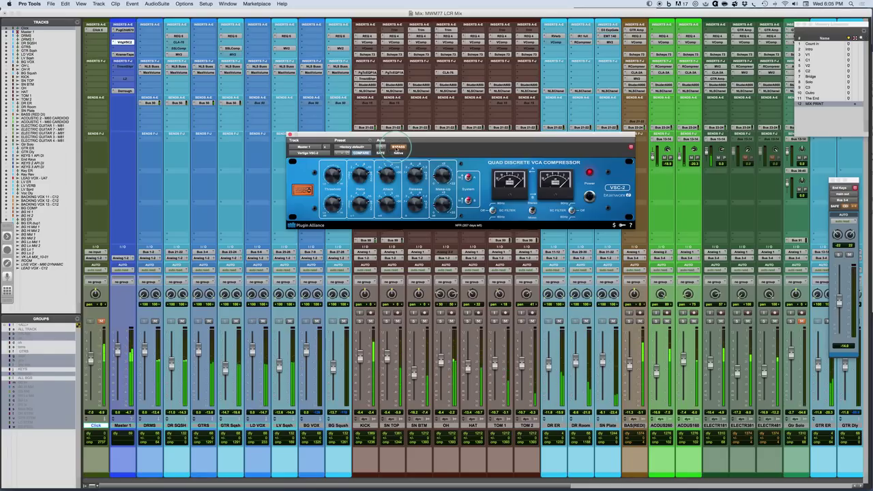
left_click(438, 178)
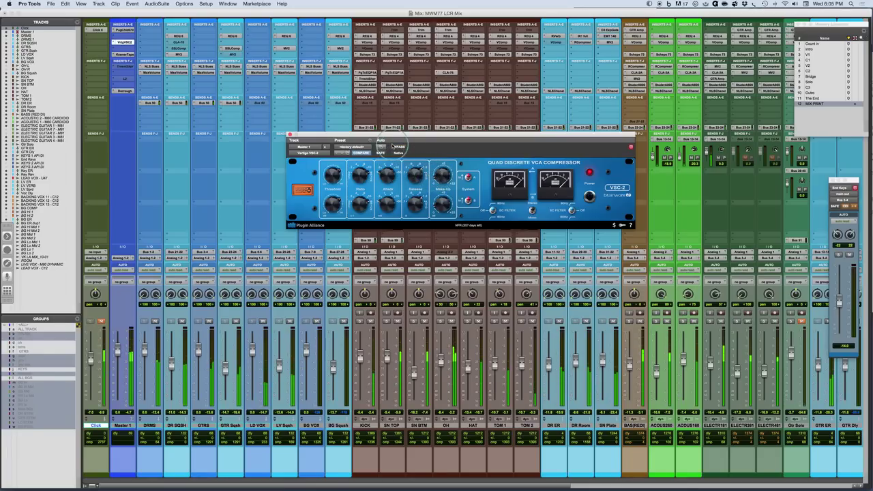
left_click(398, 148)
left_click(398, 148)
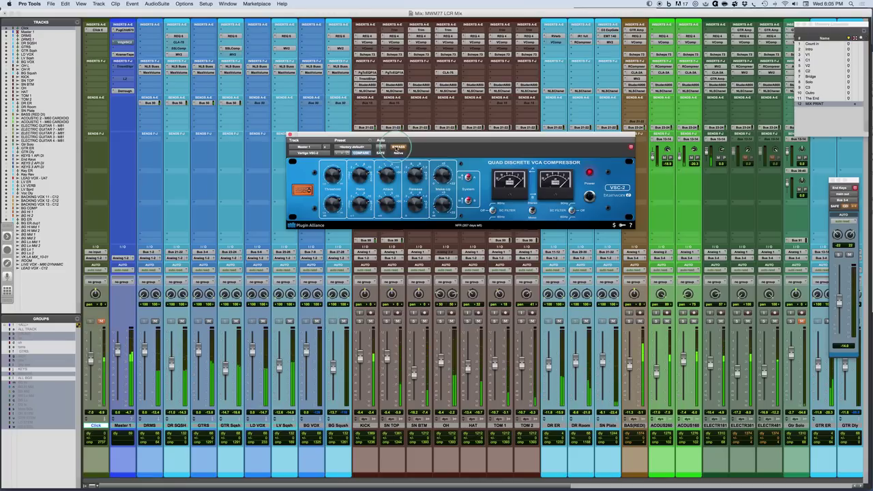
left_click(397, 148)
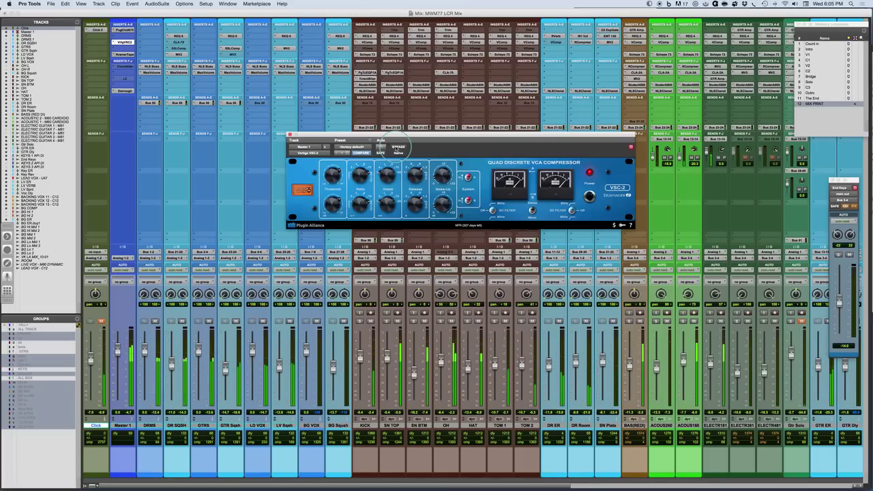
left_click(397, 148)
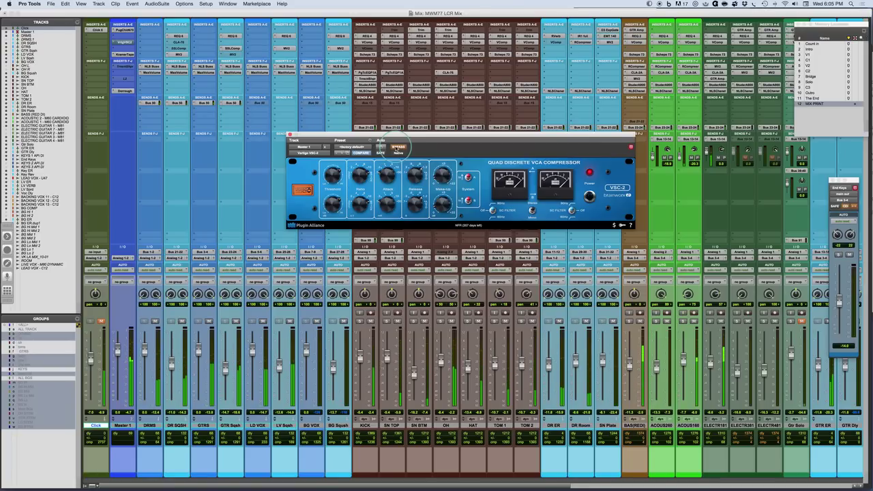
left_click(397, 148)
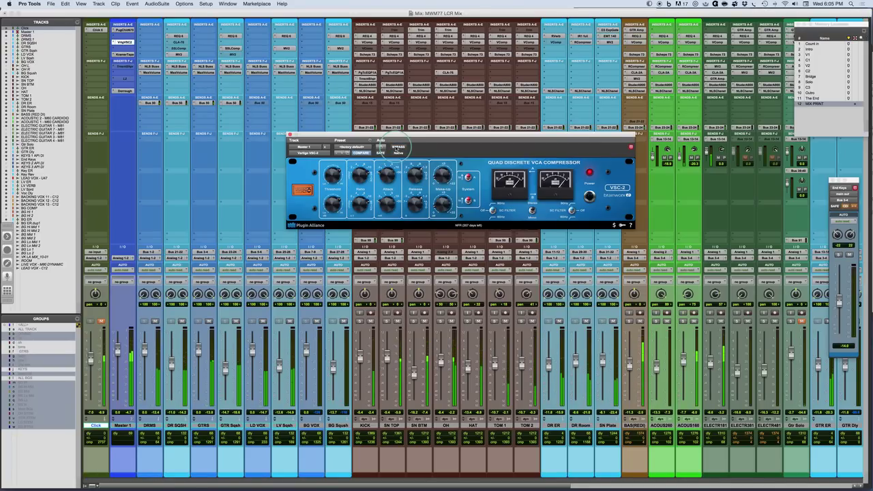